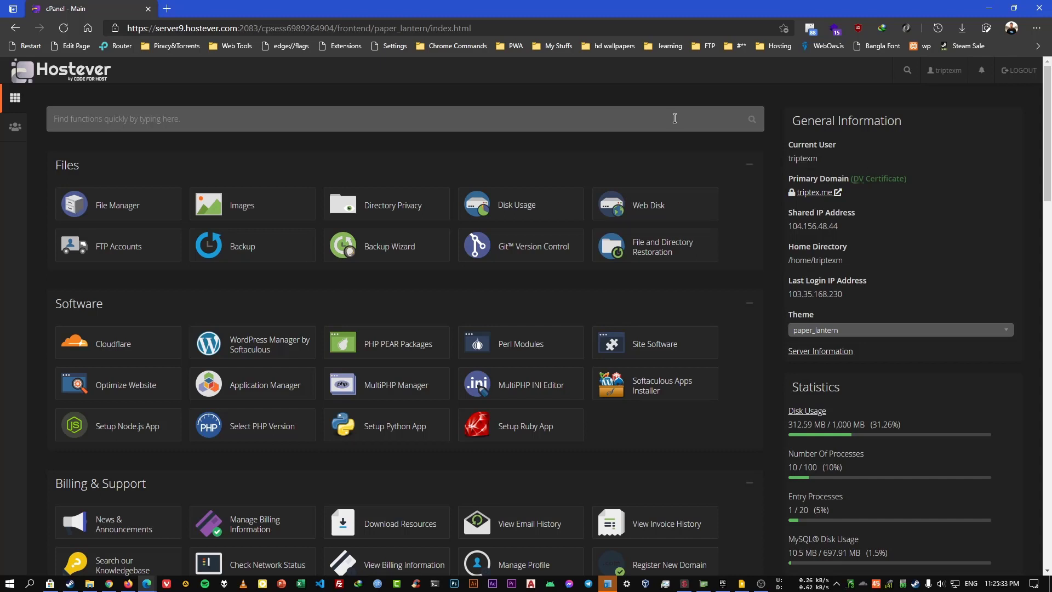
Find the Backup Wizard by searching for "back" and start a partial backup of MySQL databases.
click(131, 119)
text(back)
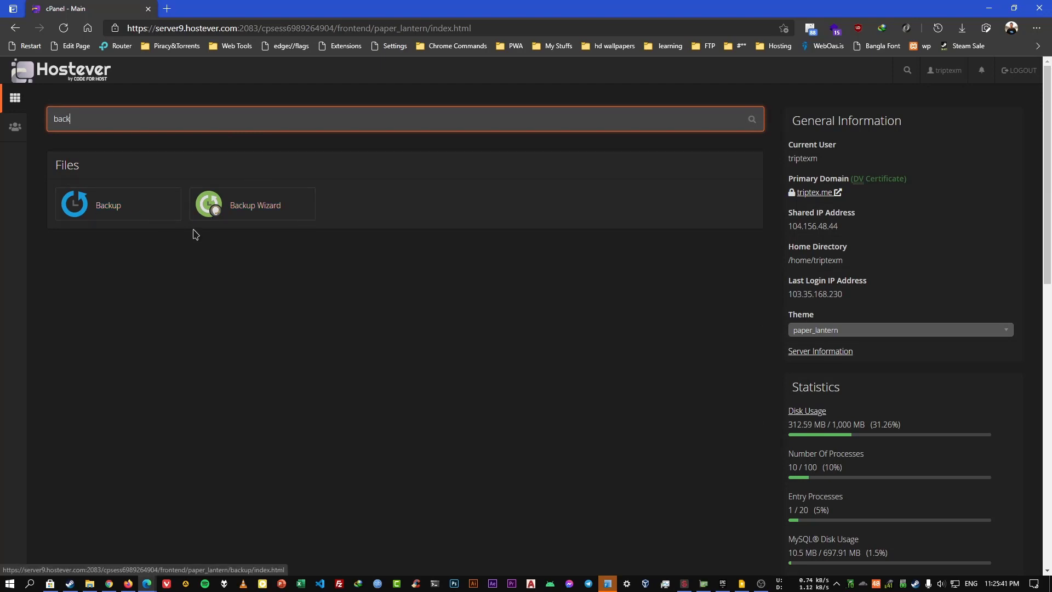
click(254, 208)
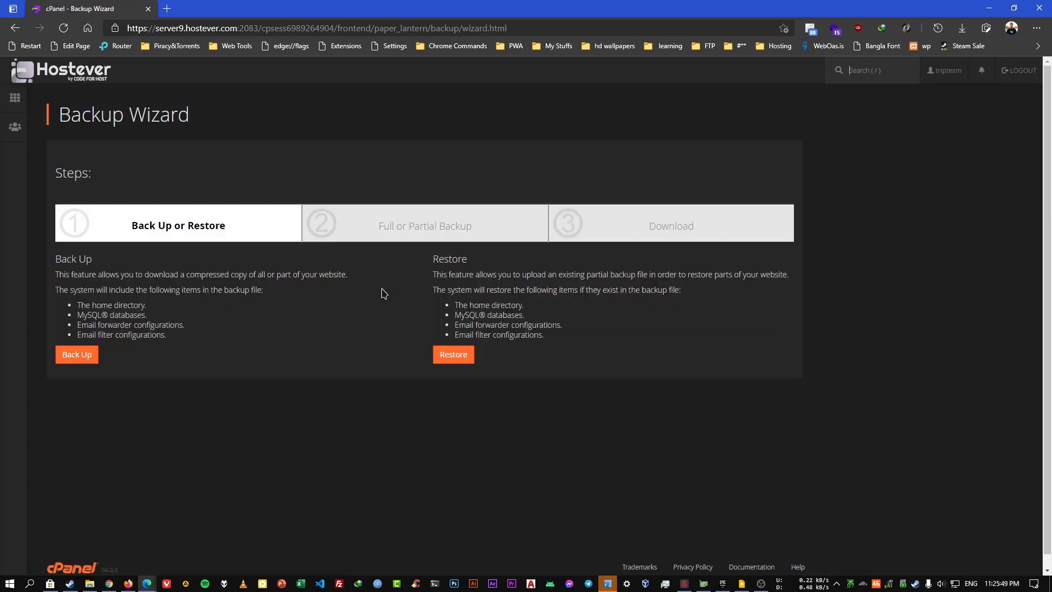
click(77, 355)
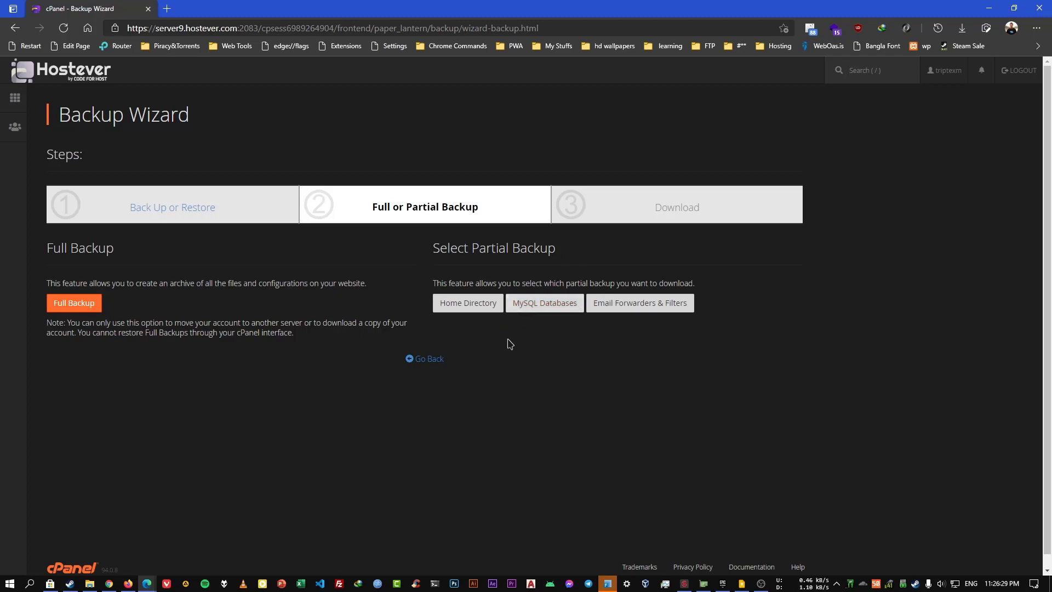
click(526, 303)
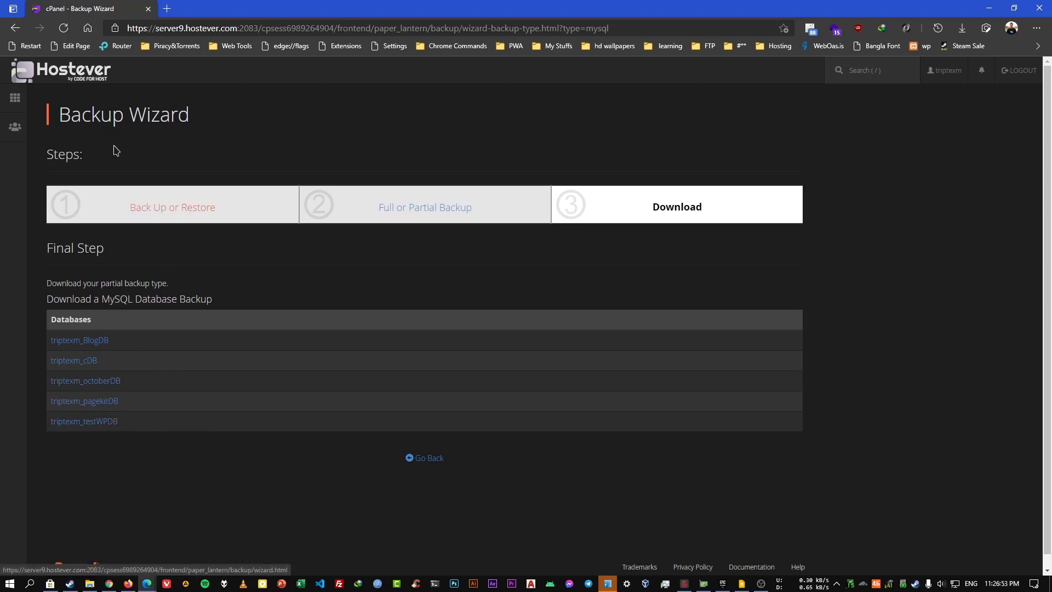
Open the cPanel home page in a new tab, search for "my", and view the current databases under MySQL Databases.
right_click(80, 74)
click(128, 80)
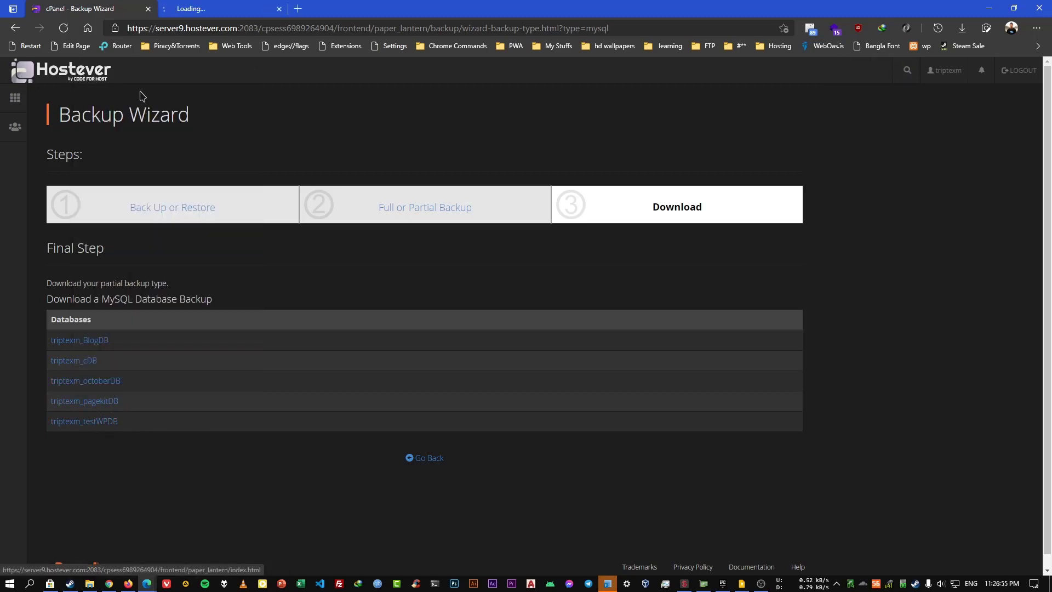
click(219, 9)
click(155, 116)
text(my)
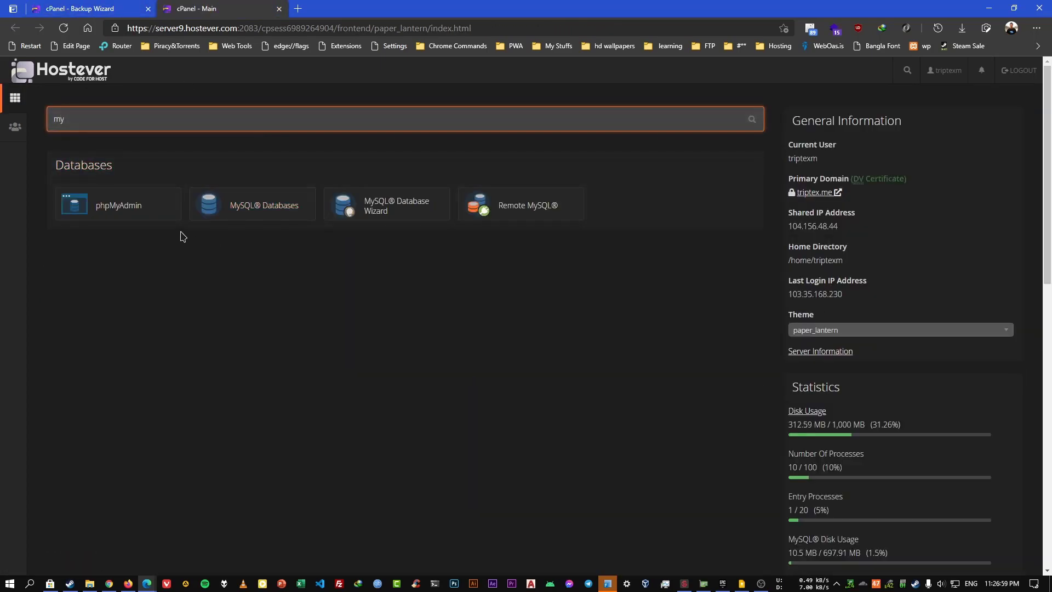
click(255, 207)
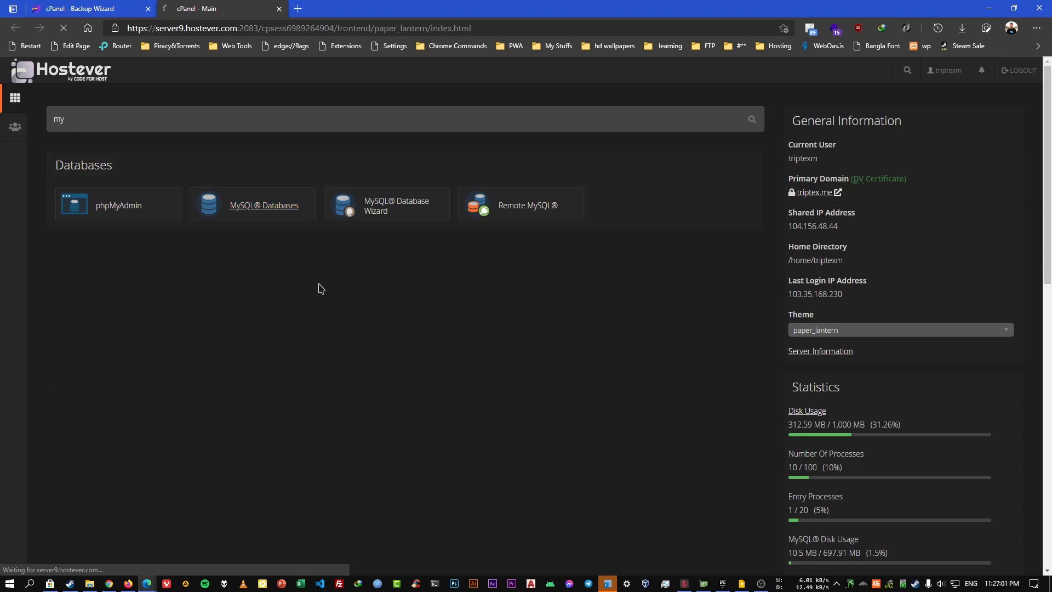
scroll(377, 333, down, 5)
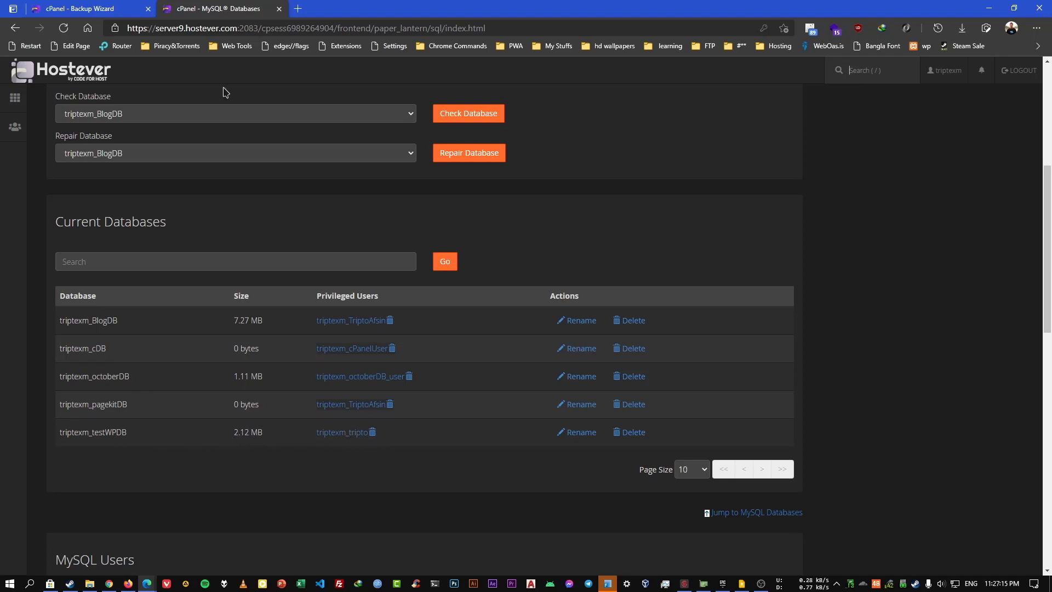
Download the triptexm_testWPDB database backup from the Backup Wizard and check the saved file in its download folder.
click(78, 7)
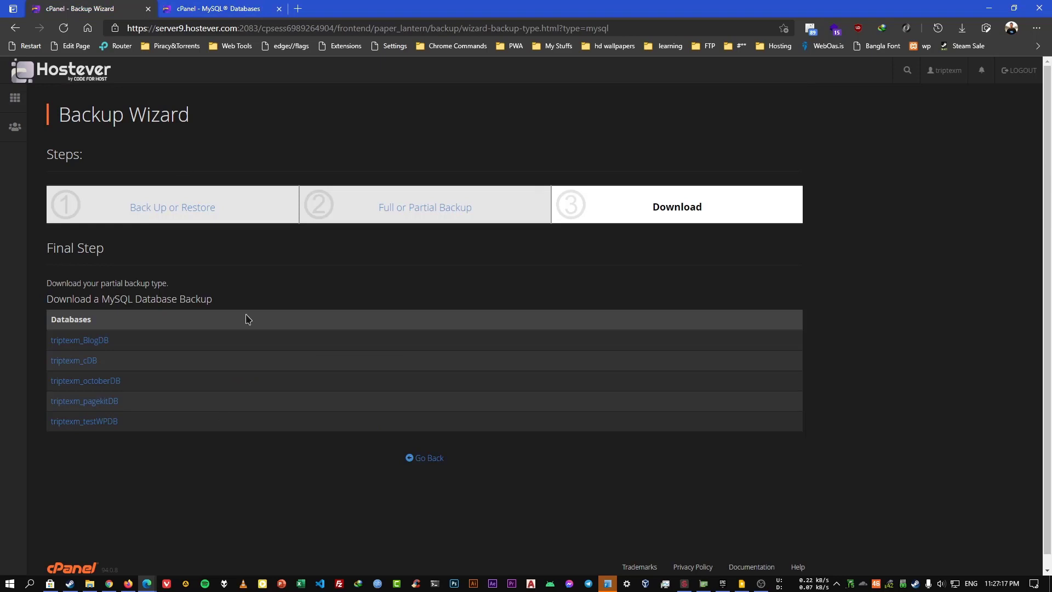
click(108, 427)
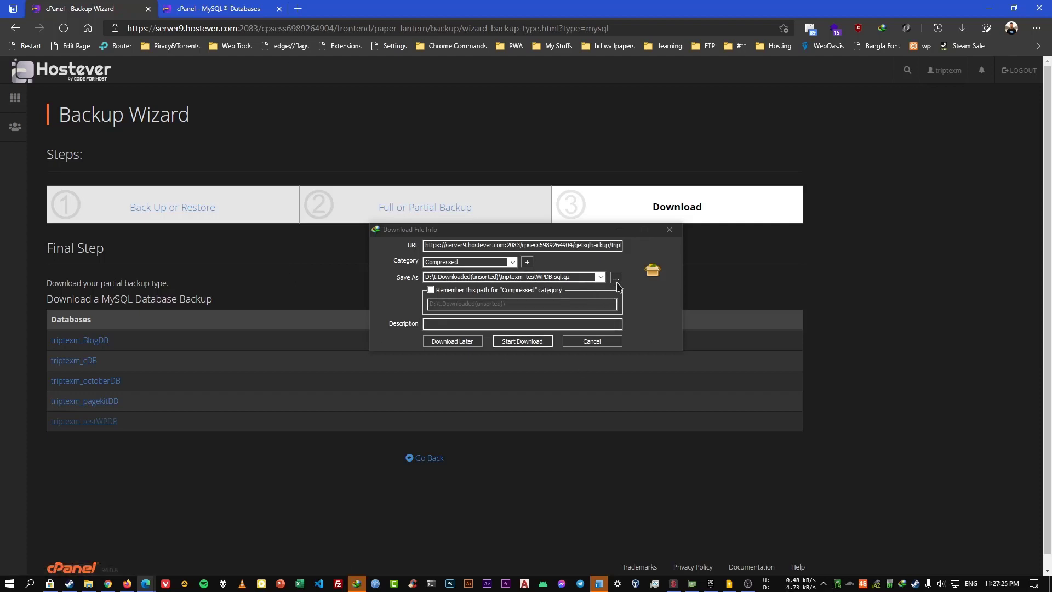
click(523, 341)
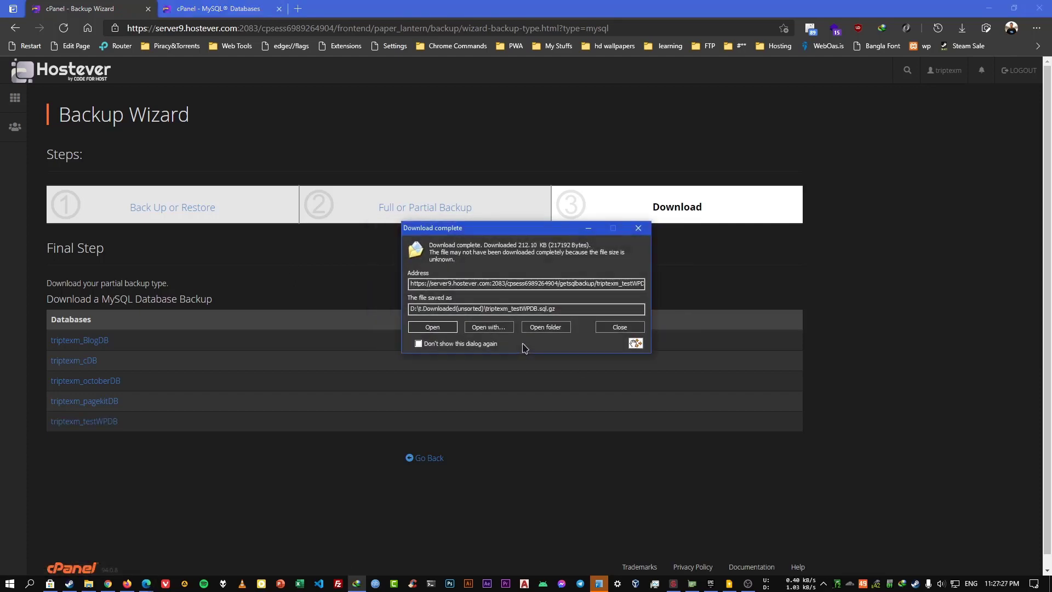
click(561, 329)
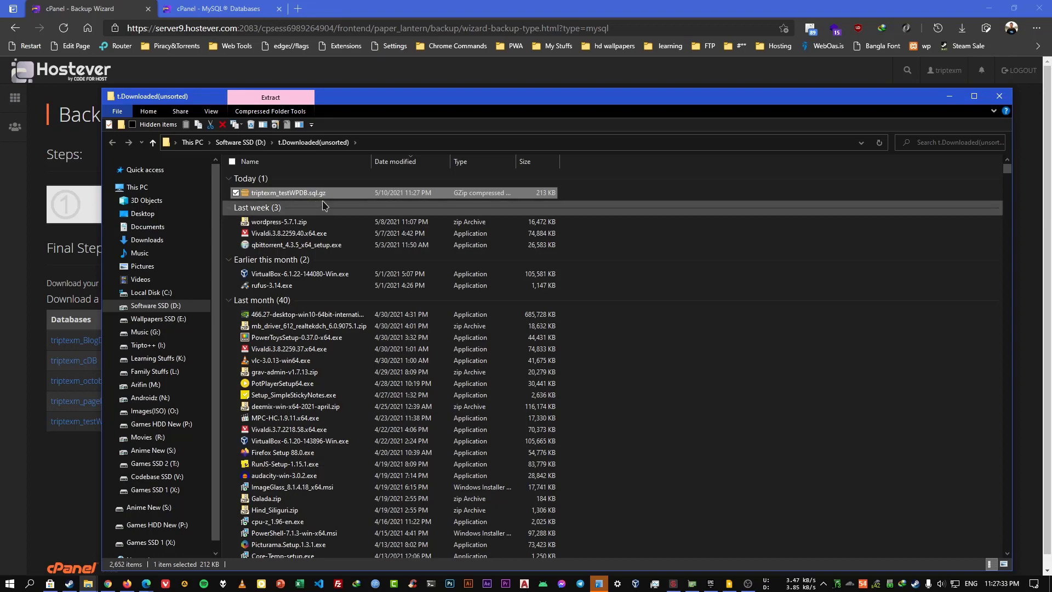
click(950, 97)
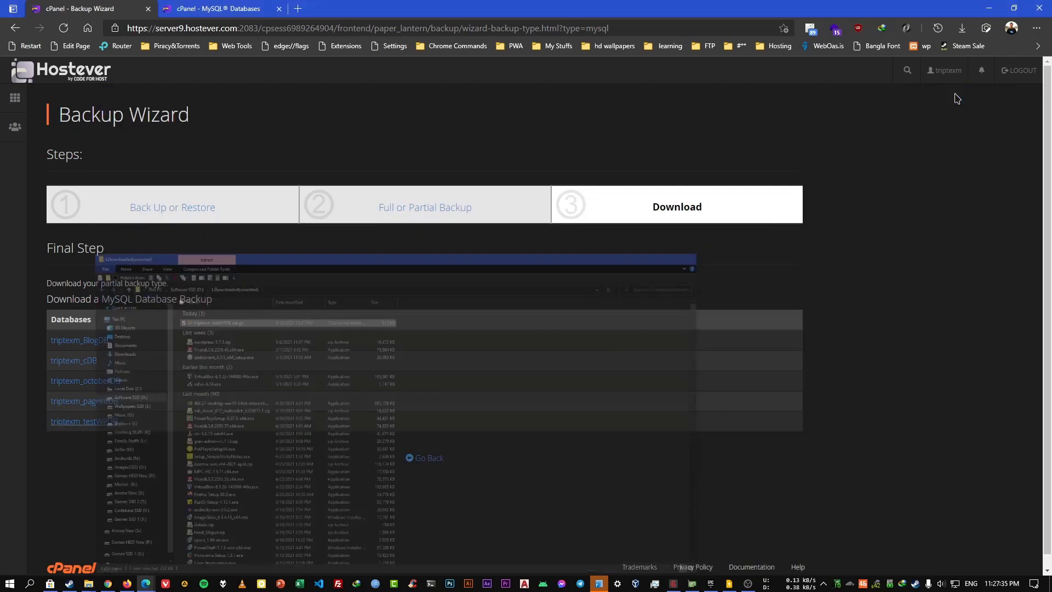
Permanently delete the triptexm_testWPDB database in MySQL Databases and return to the current databases list.
click(210, 7)
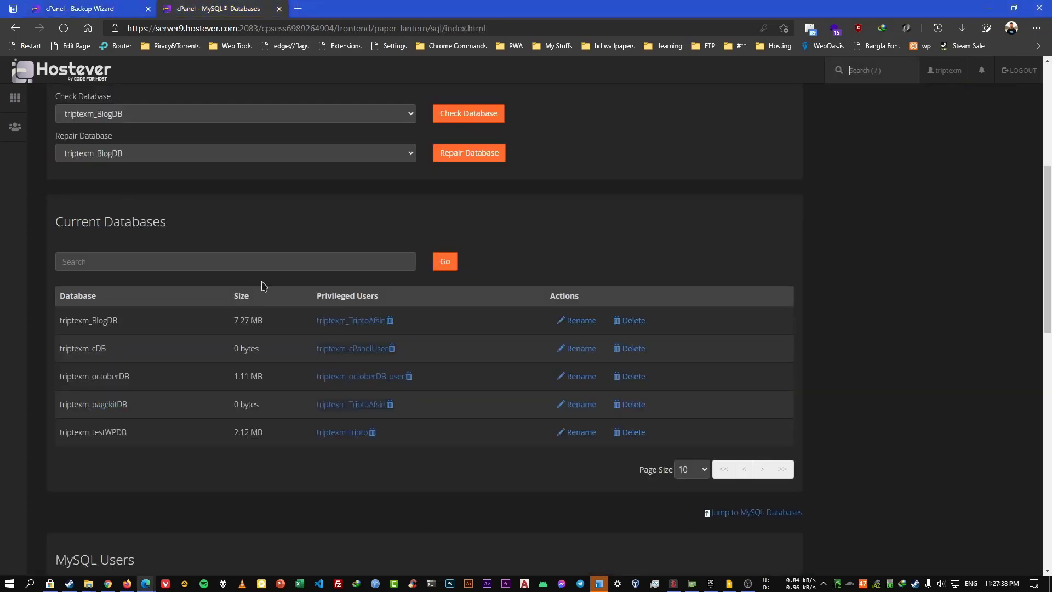
click(372, 432)
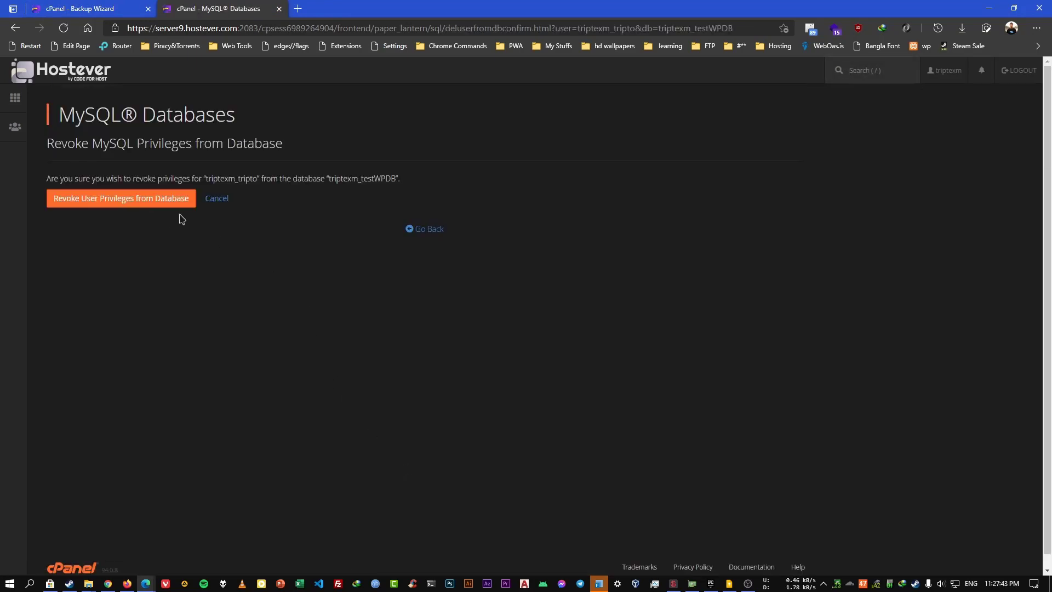
click(430, 228)
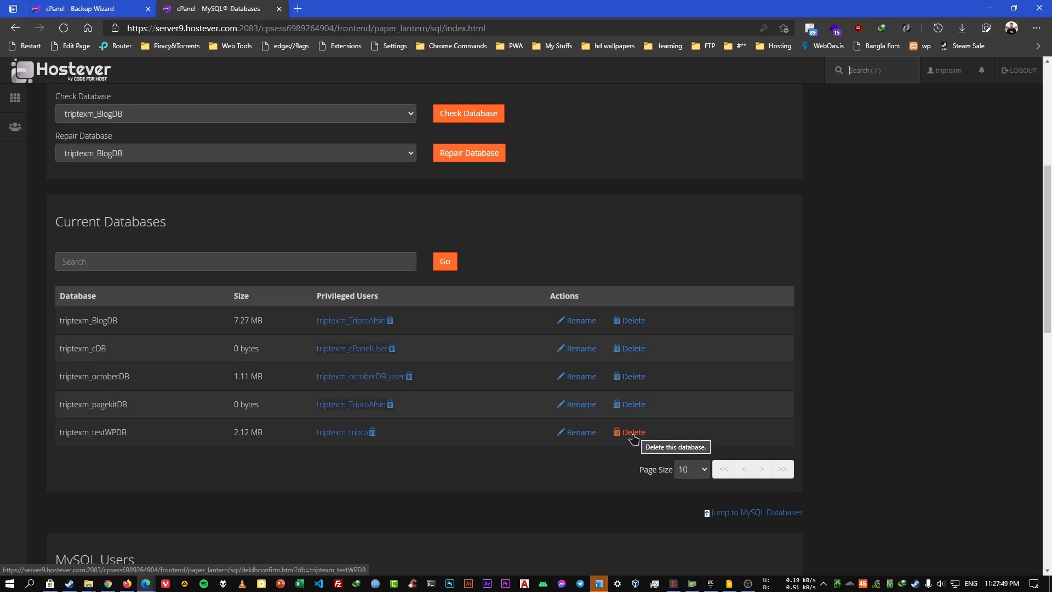
click(632, 433)
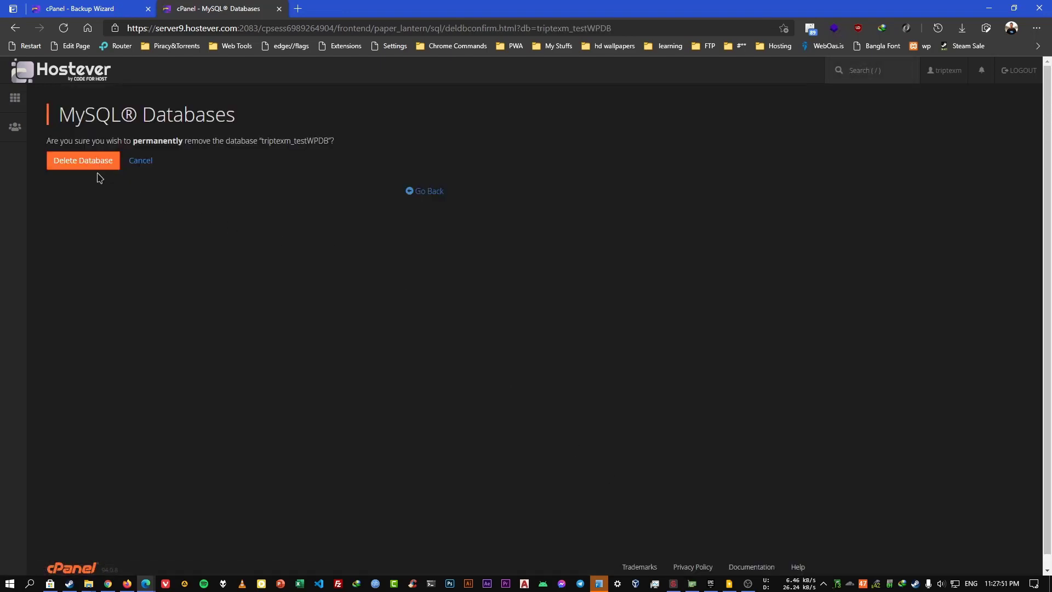
click(90, 166)
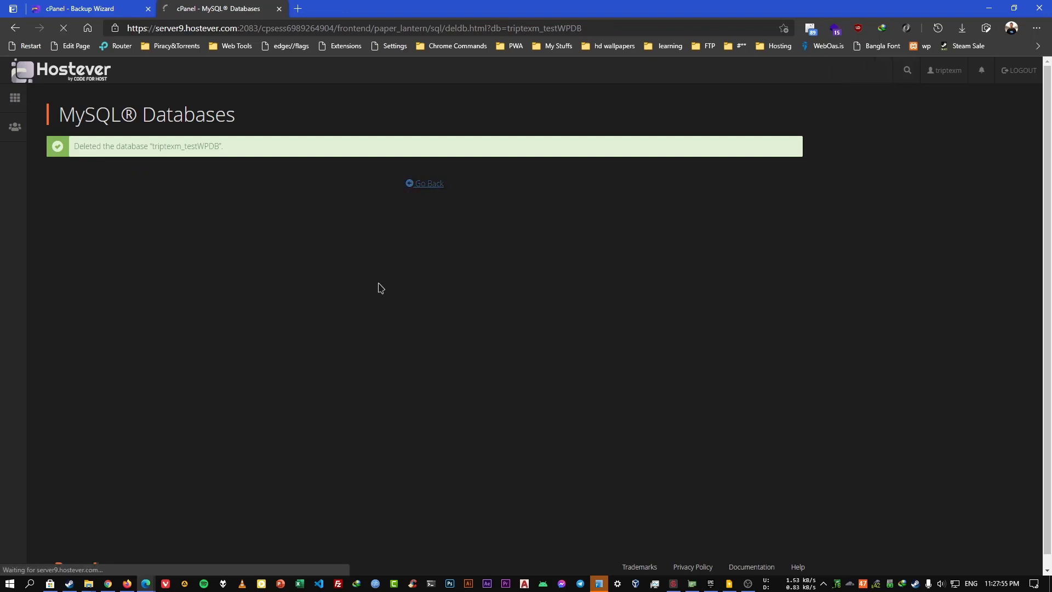
scroll(336, 306, down, 8)
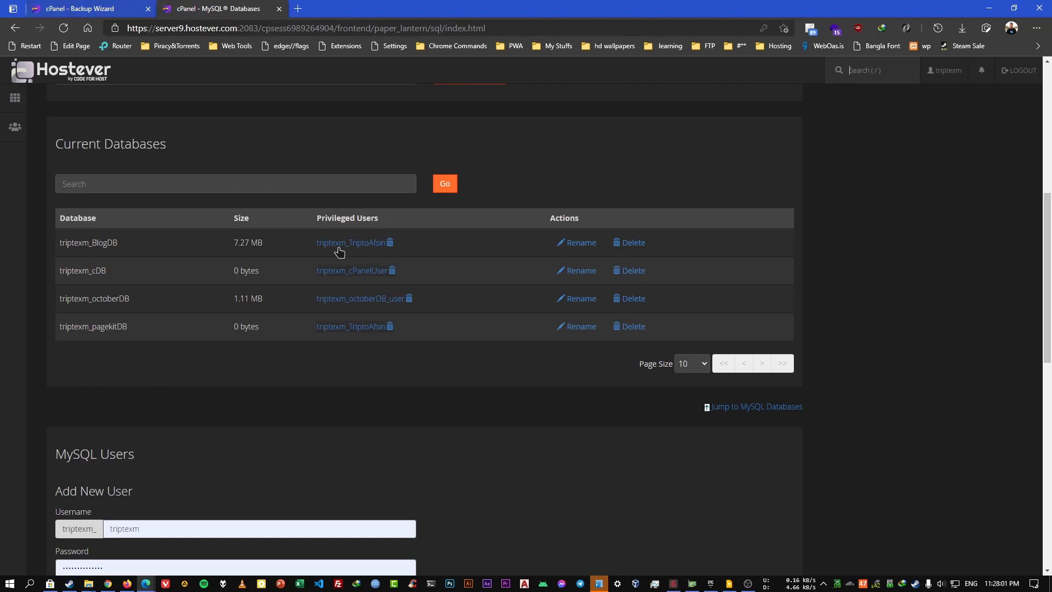
Return to the first stage of the Backup Wizard and choose to restore a MySQL database backup.
click(108, 7)
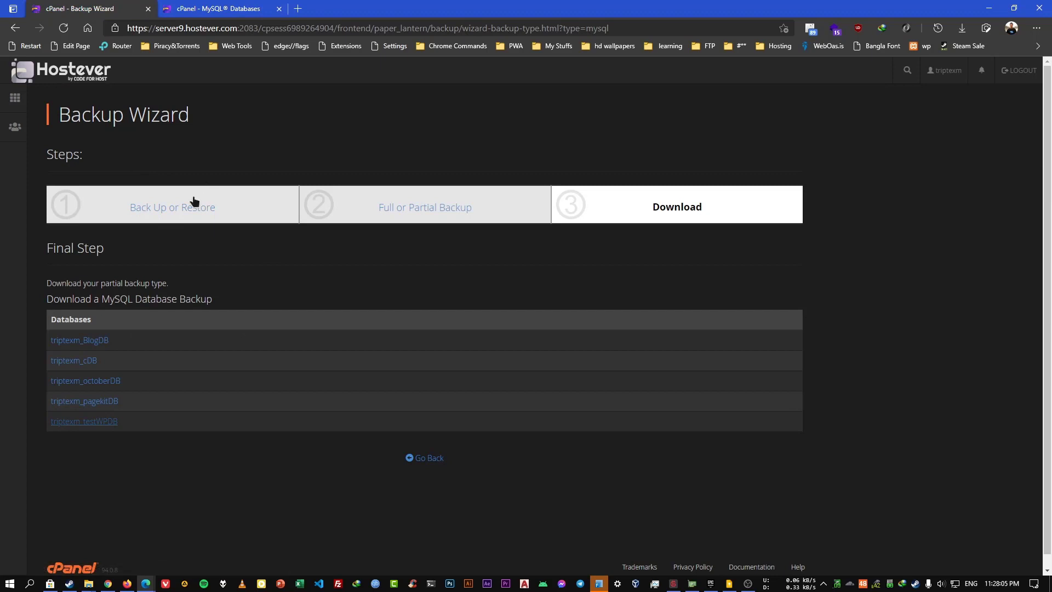
click(176, 213)
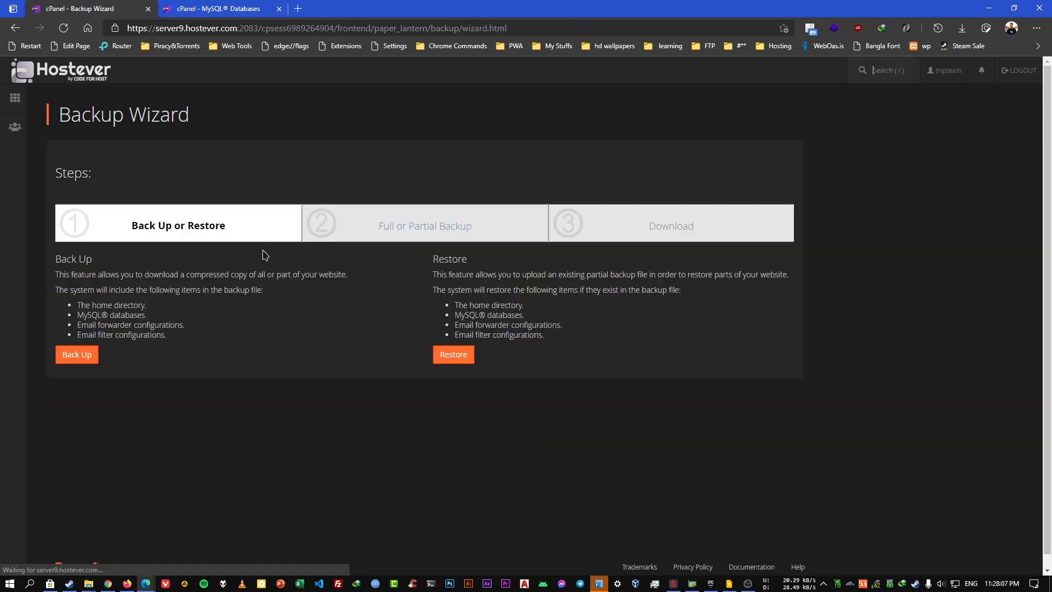
click(443, 357)
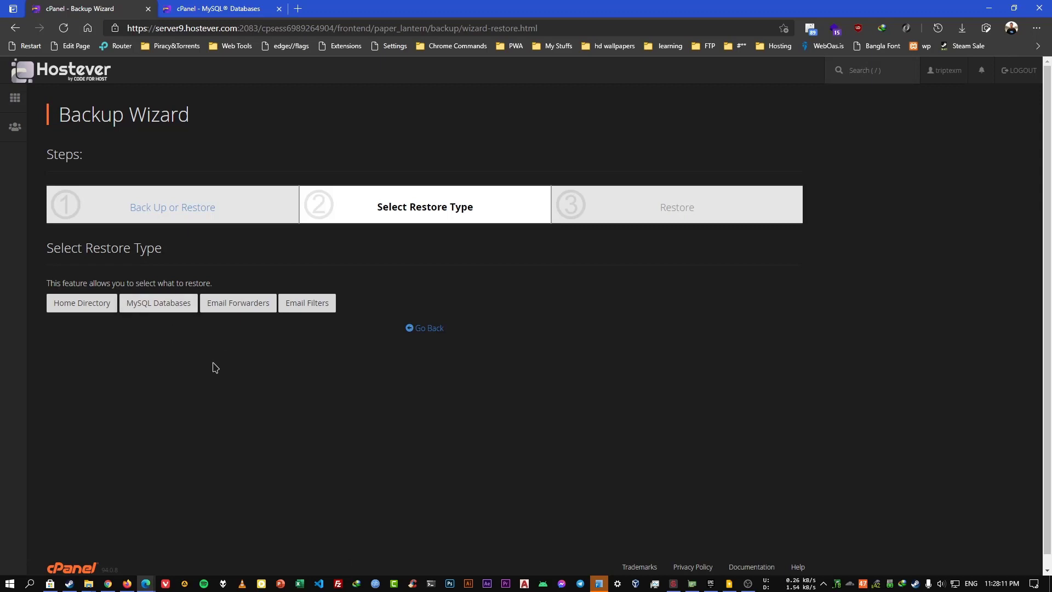
click(157, 310)
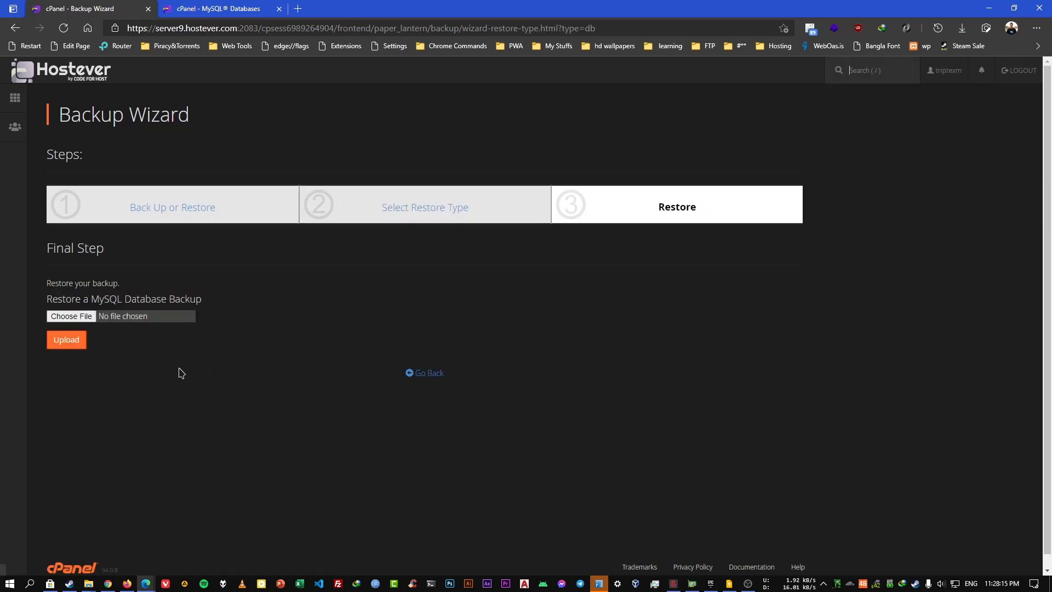
Upload triptexm_testWPDB.sql.gz from the t.Downloaded(unsorted) folder on drive D to restore the database.
click(152, 317)
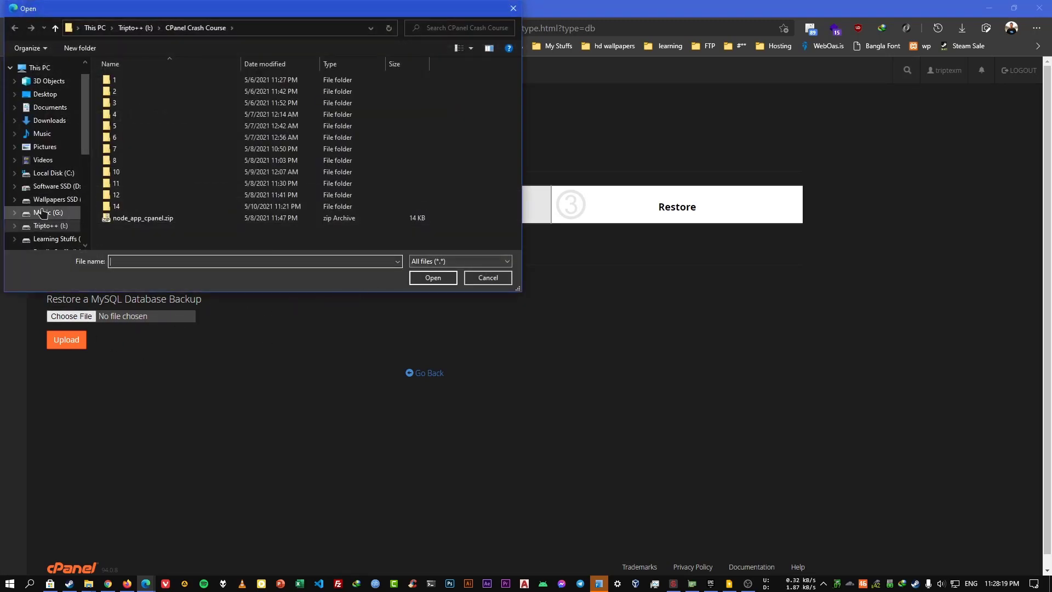
click(54, 186)
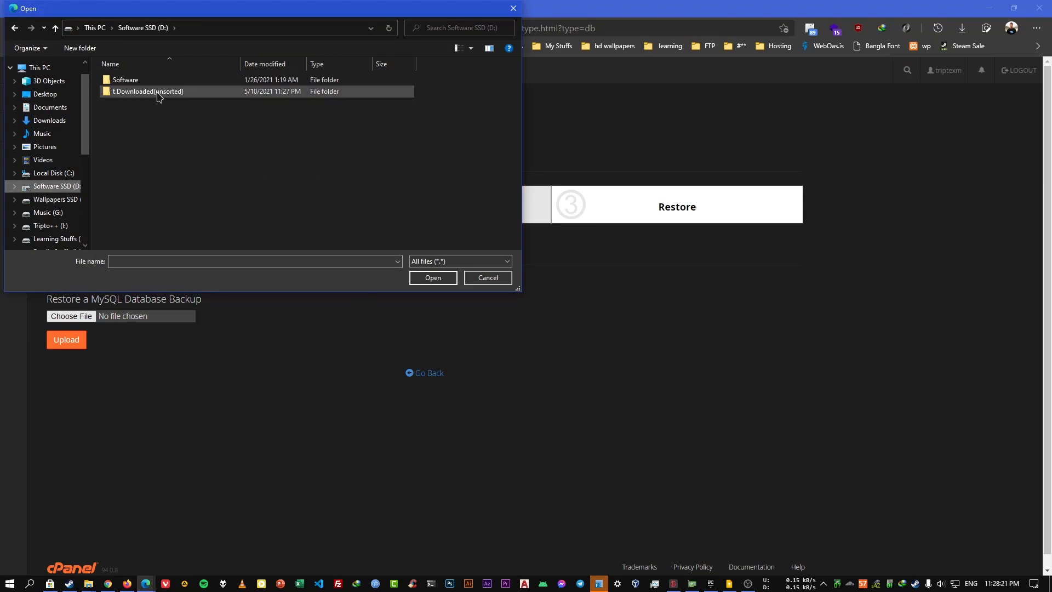
double_click(139, 91)
double_click(164, 80)
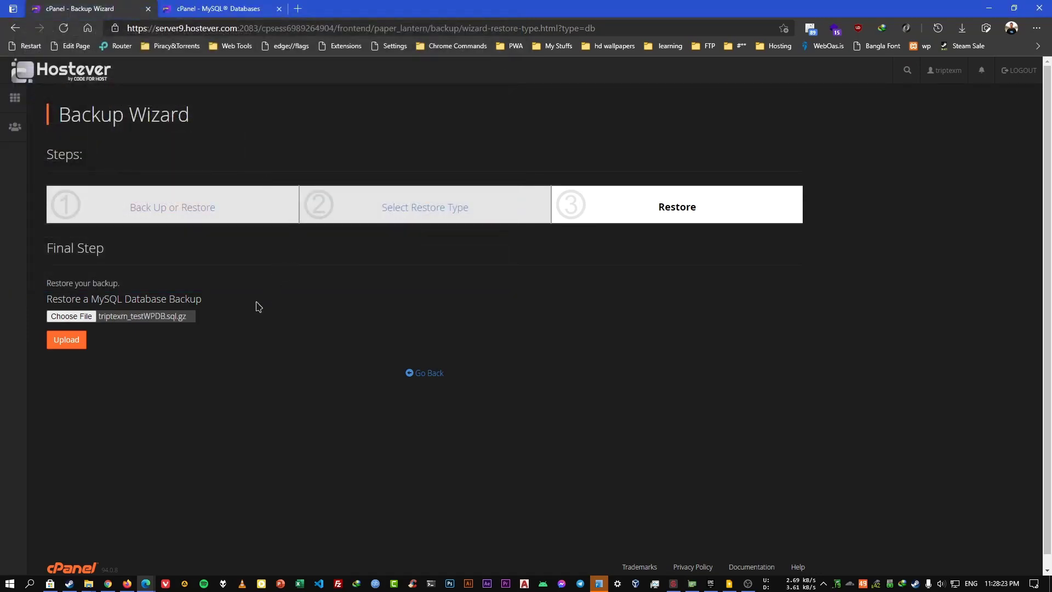
click(67, 340)
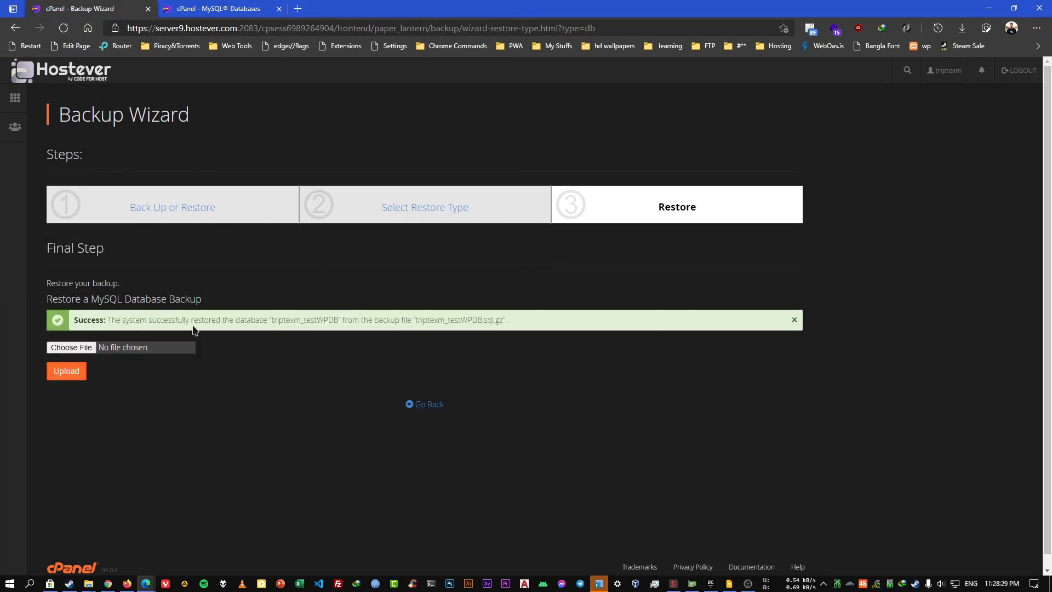
Reload the MySQL Databases page and check the current databases and privileged users for the restored database.
click(184, 8)
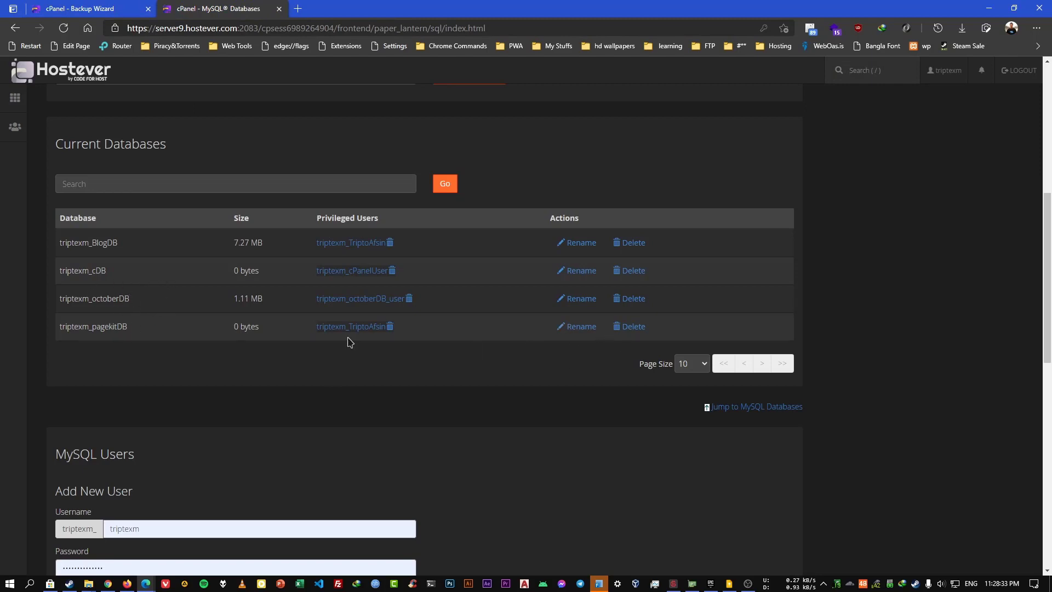
click(63, 28)
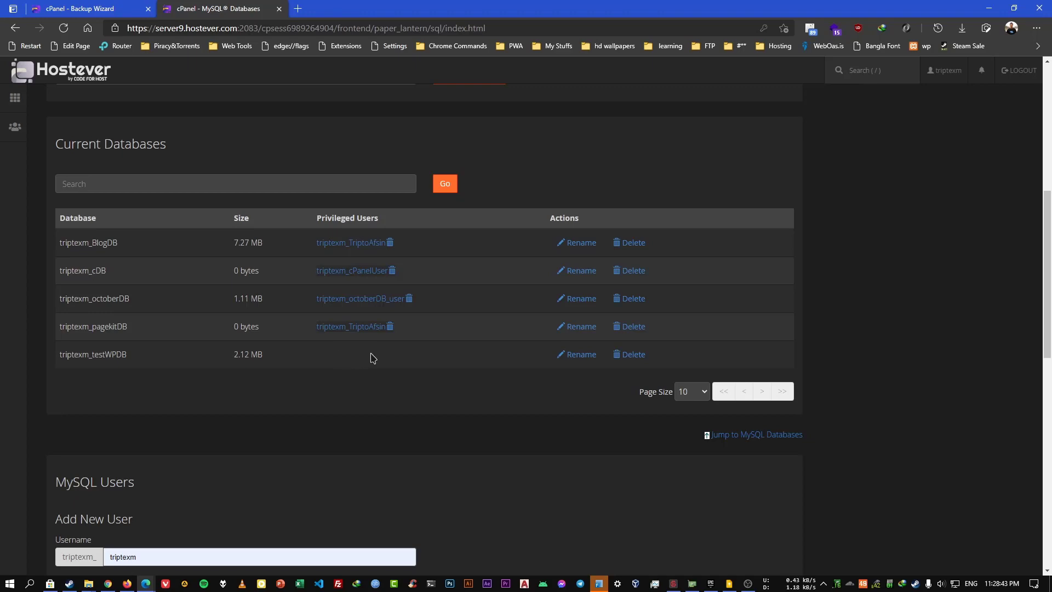
scroll(360, 353, down, 2)
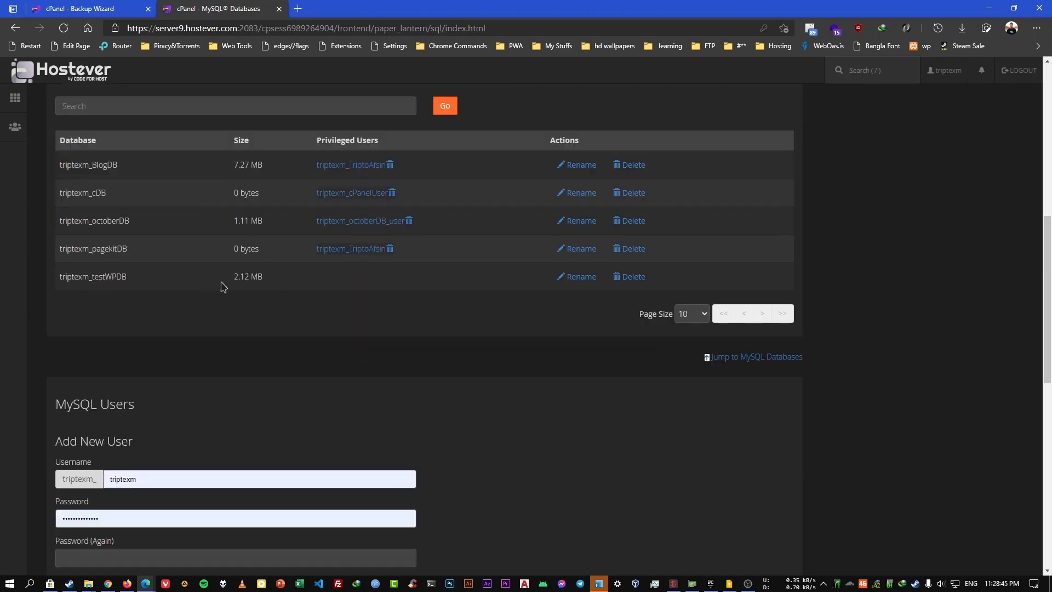
Add the preselected MySQL user to the restored triptexm_testWPDB database.
scroll(257, 312, down, 3)
scroll(256, 313, down, 4)
scroll(251, 317, up, 5)
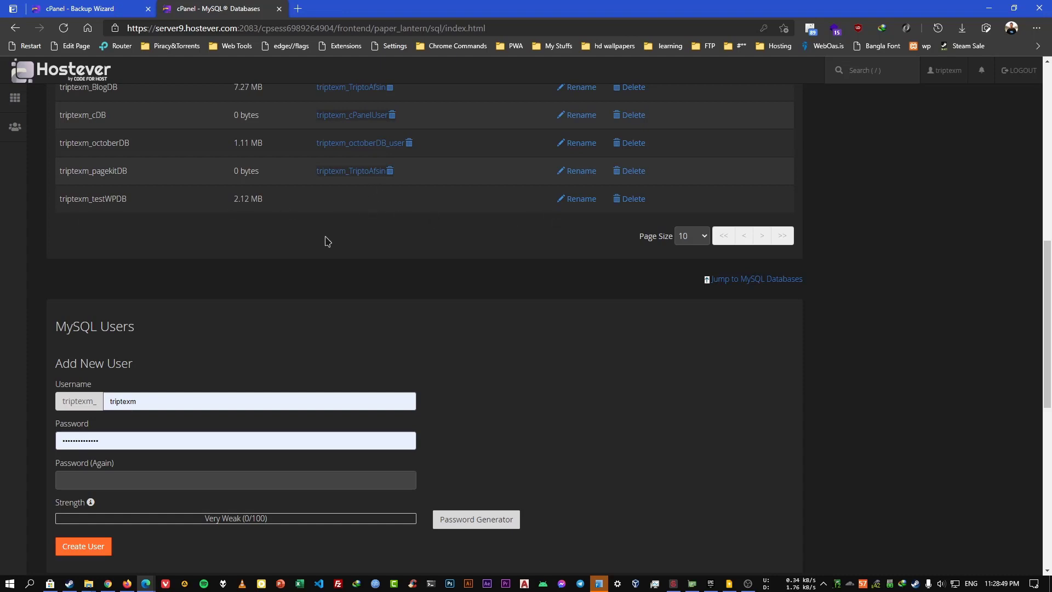
scroll(339, 259, down, 8)
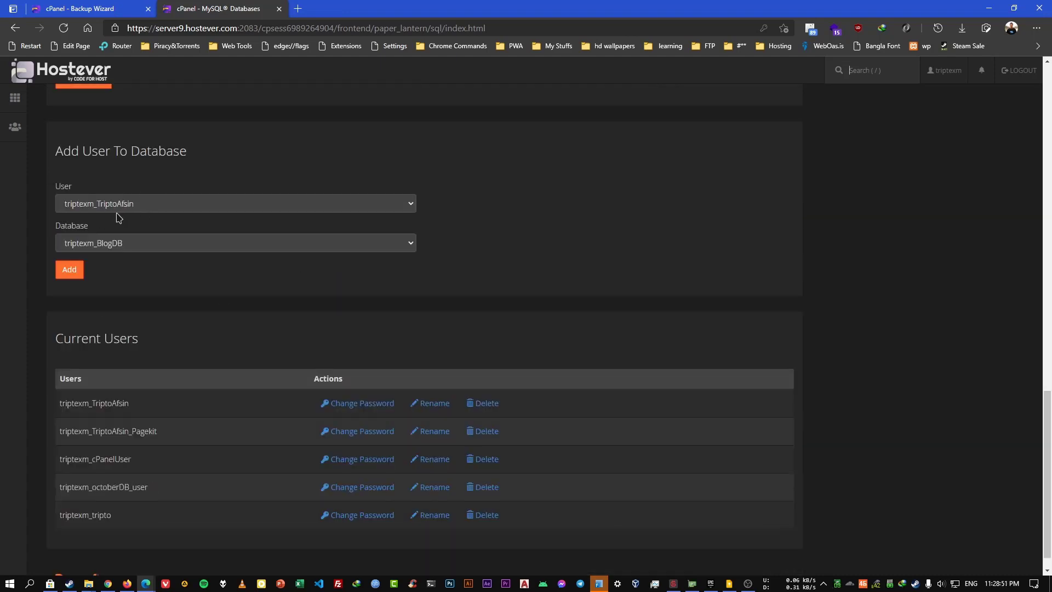
click(138, 245)
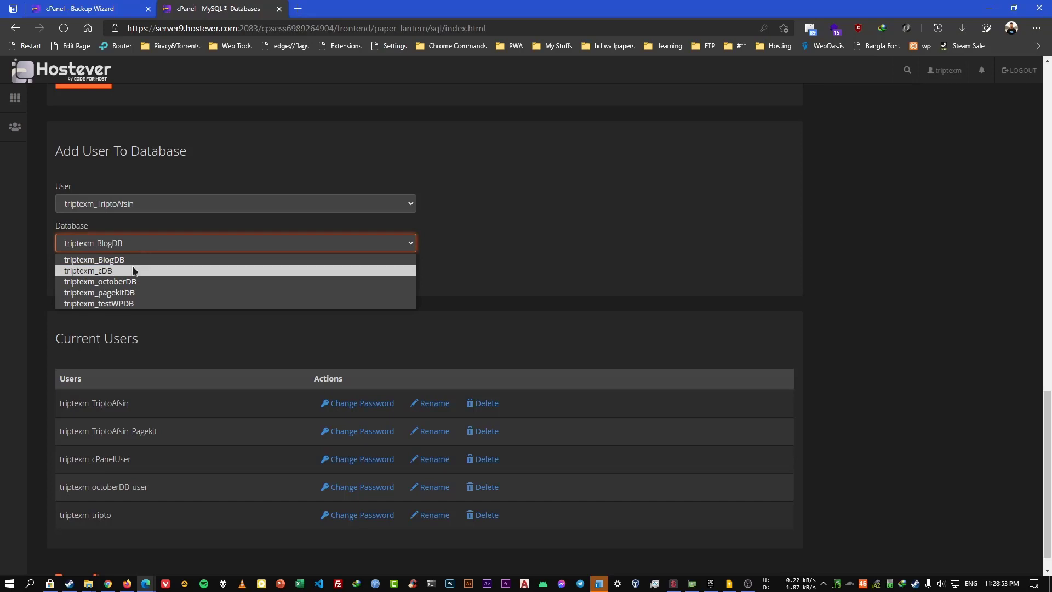
click(137, 303)
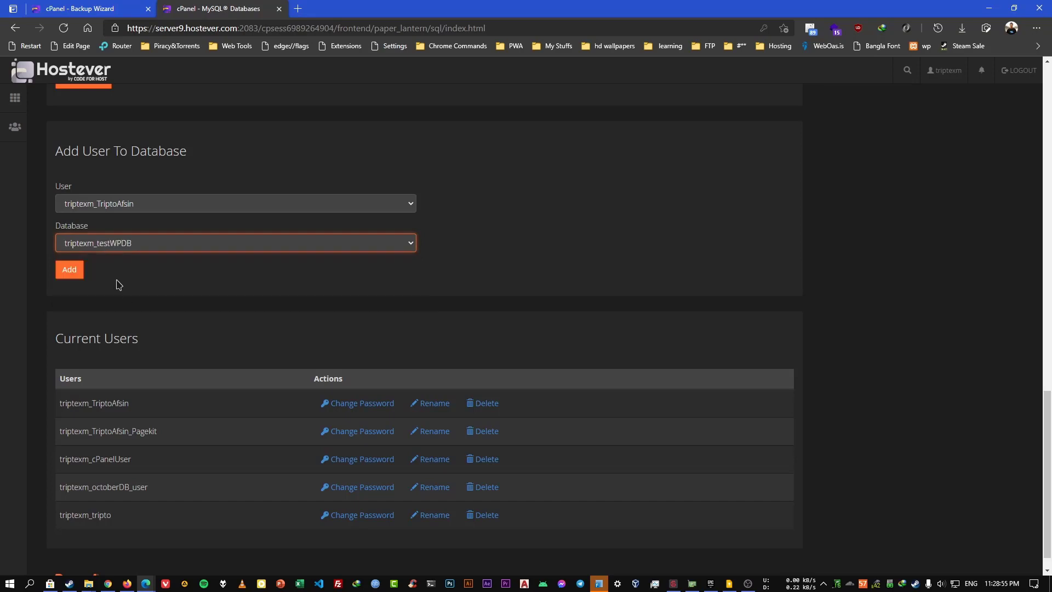
click(70, 270)
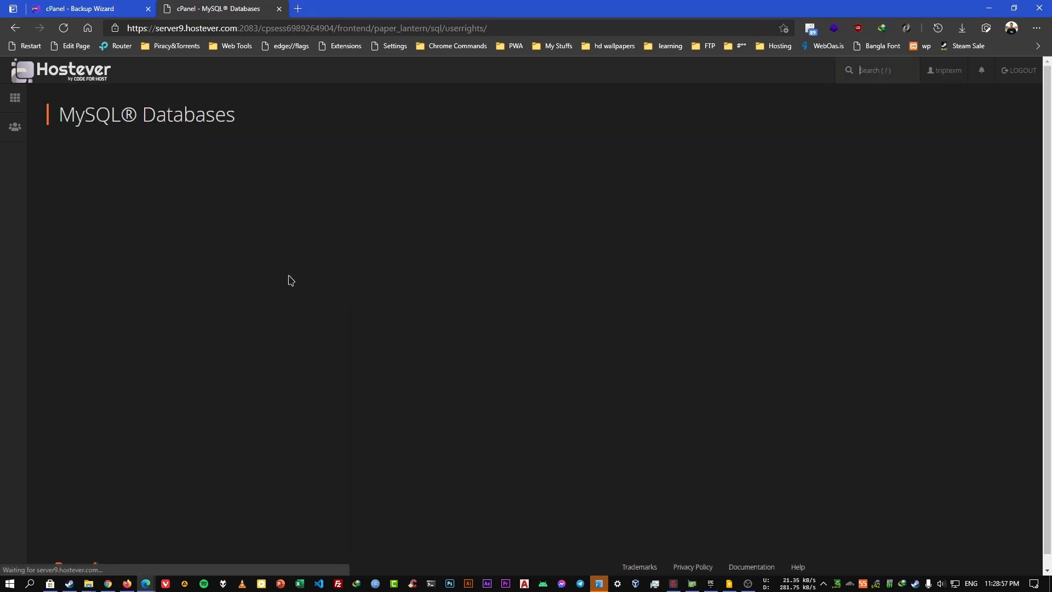
Grant the user all privileges on triptexm_testWPDB, save the changes, and return to the current databases list.
click(55, 219)
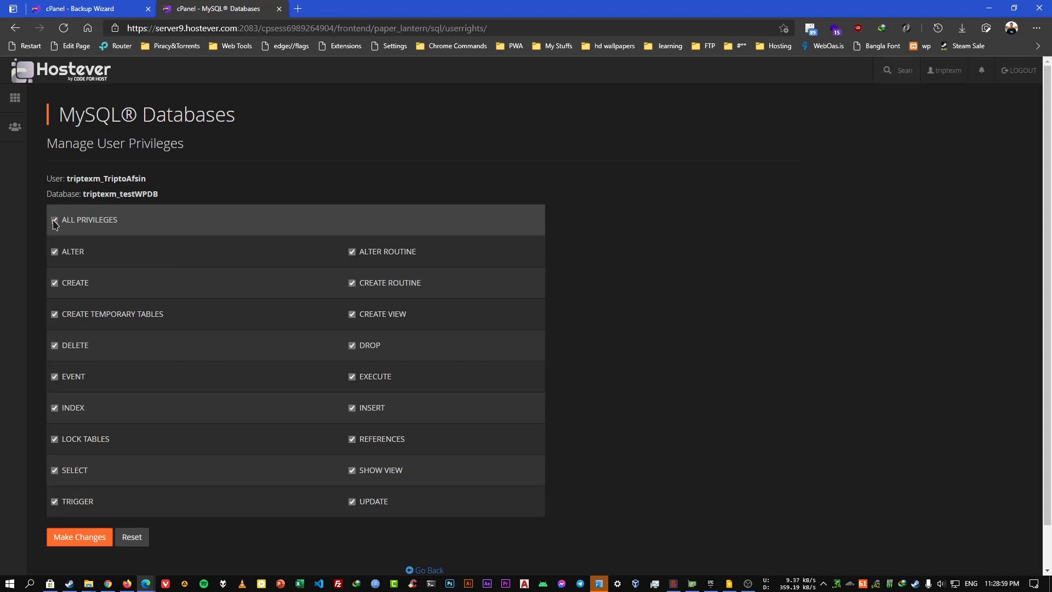
click(87, 540)
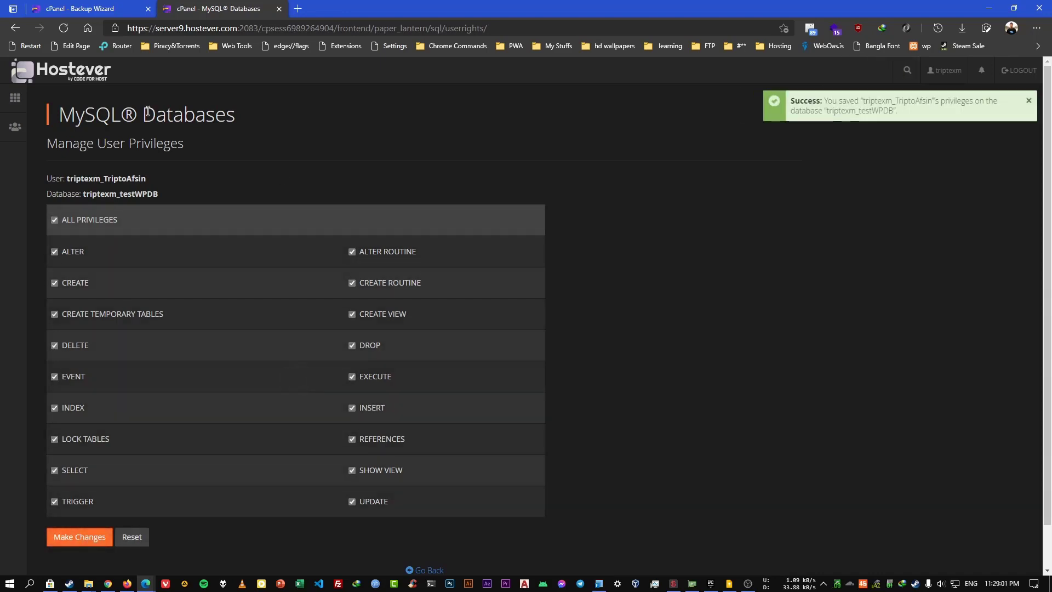
scroll(246, 263, down, 1)
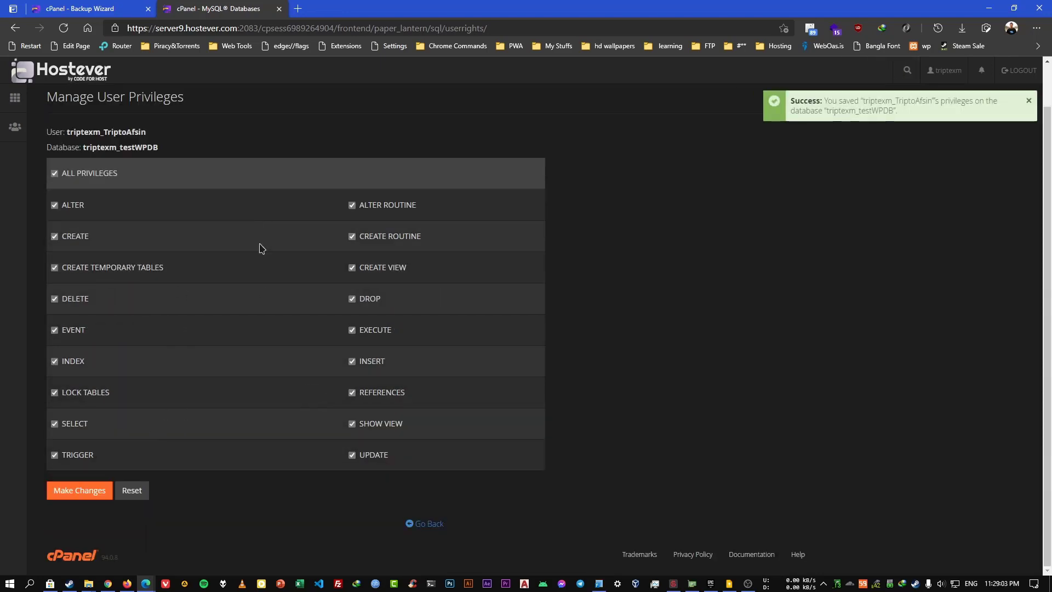
click(424, 522)
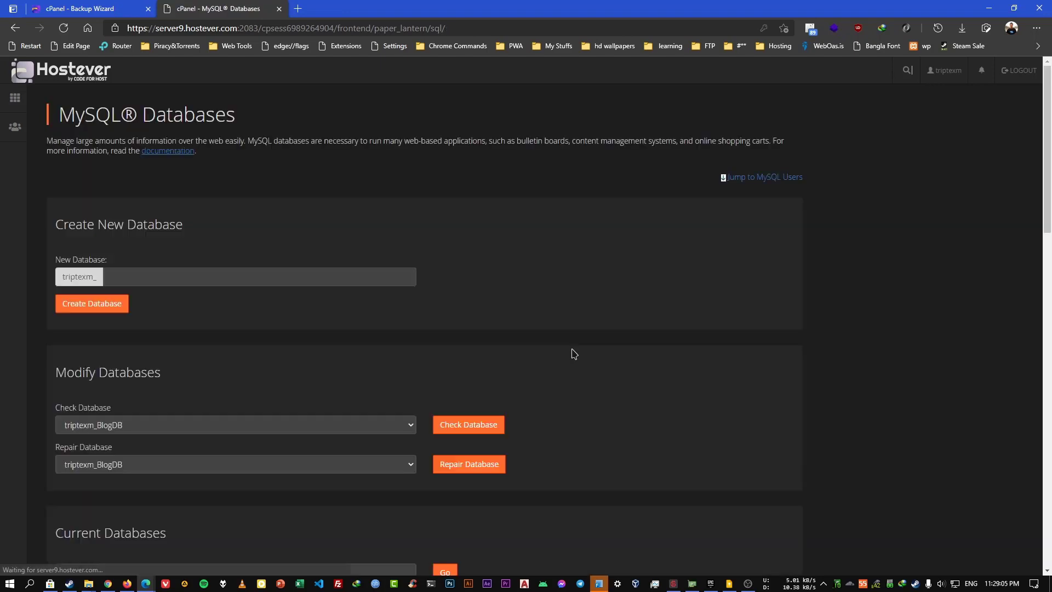
scroll(360, 311, down, 7)
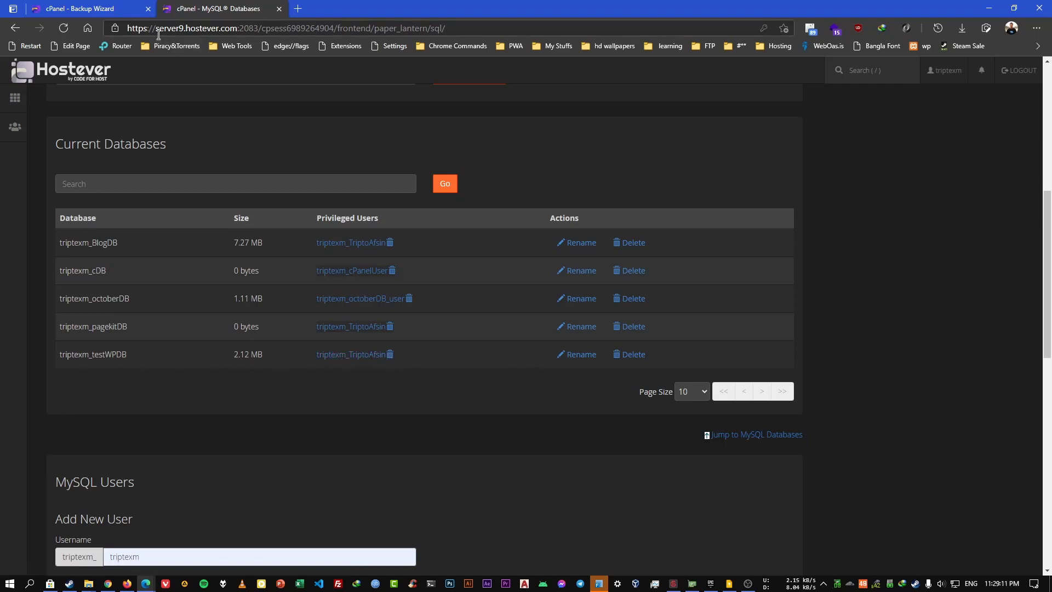
Go back to the Backup Wizard's first stage, open the backup choices, and examine the note on full backups at an enlarged size.
key(ctrl+shift+Tab)
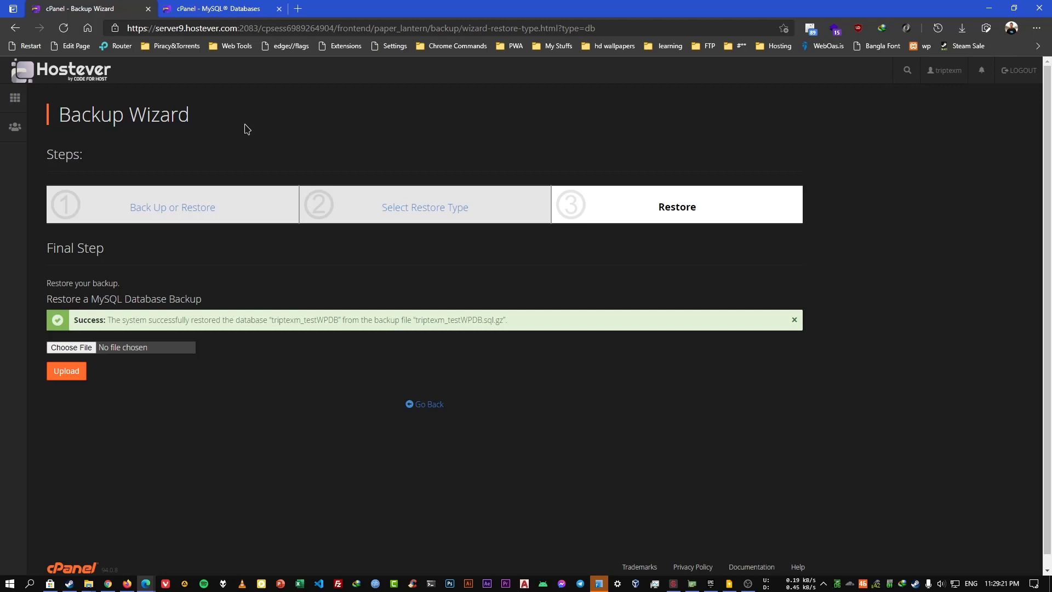
click(438, 404)
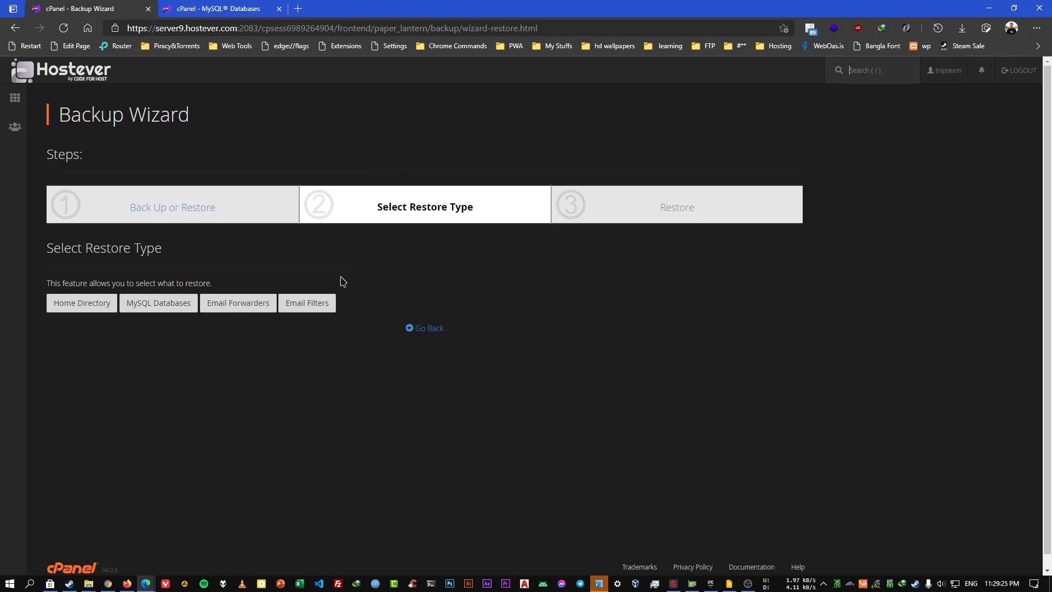
click(412, 328)
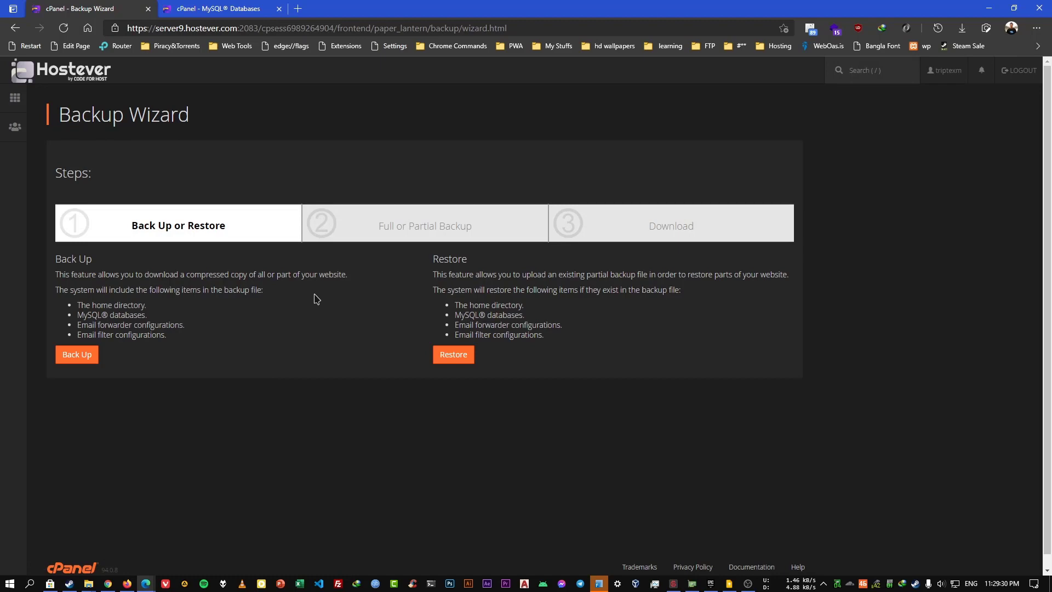
click(76, 355)
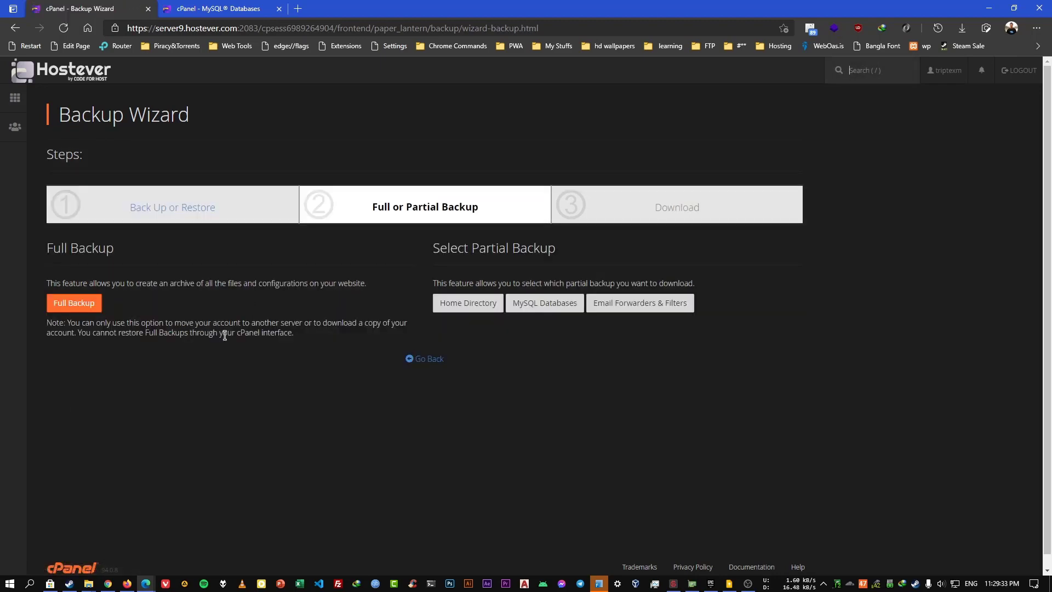
ctrl+scroll(224, 335, up, 3)
scroll(125, 477, down, 1)
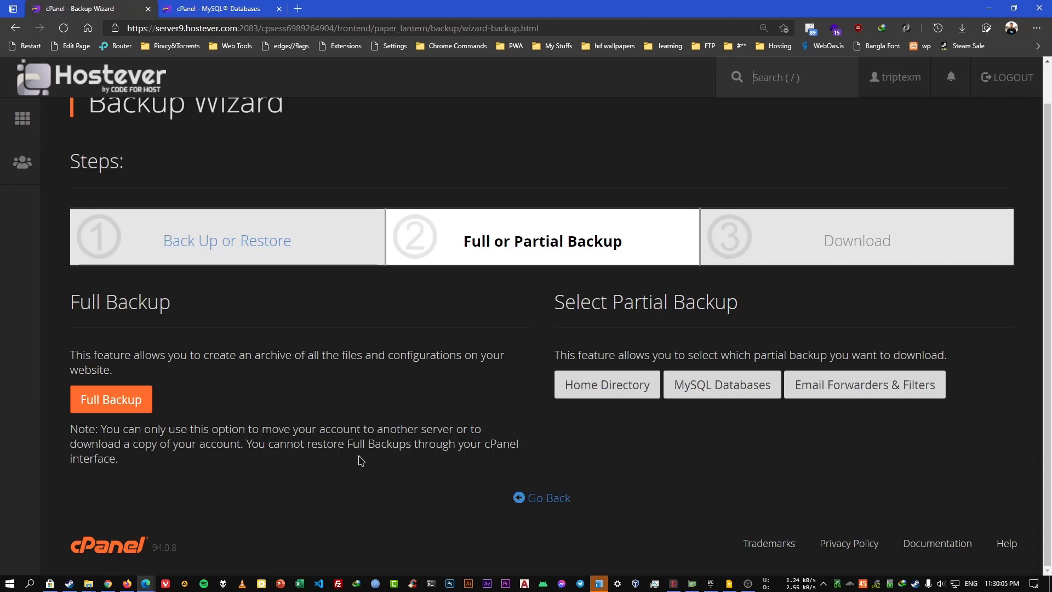
key(/)
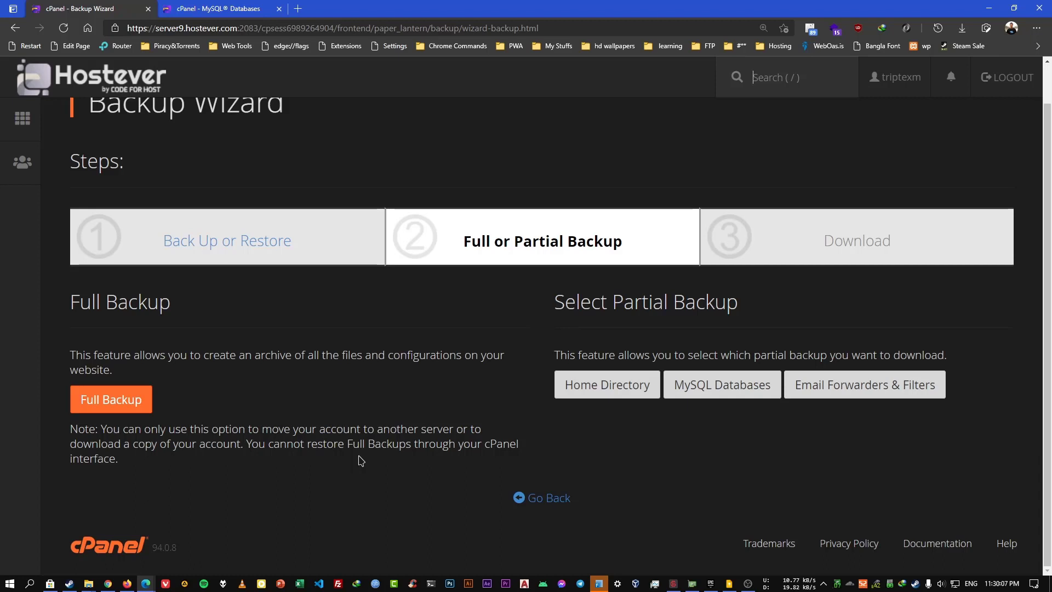